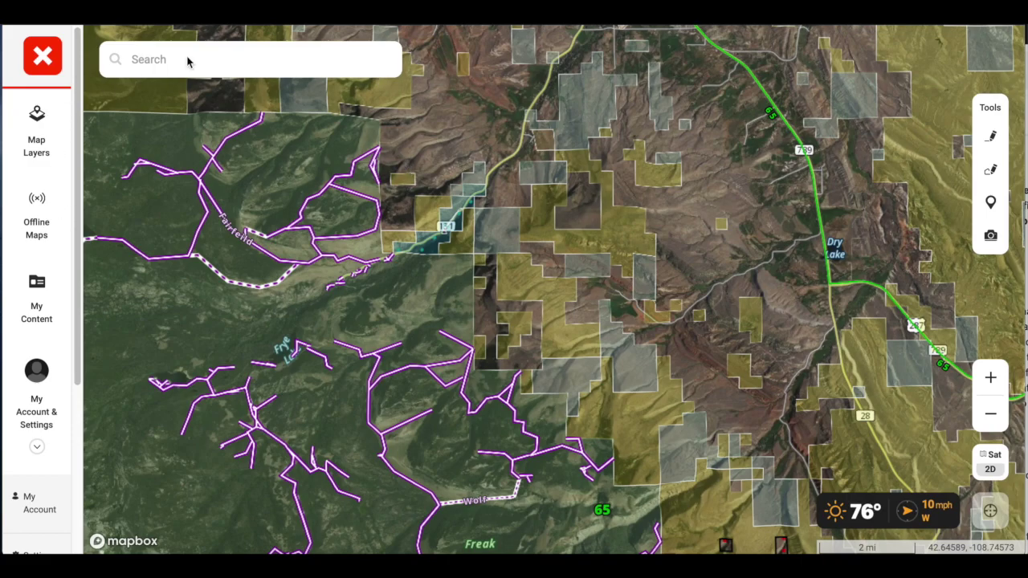
# Step: Zoom the satellite map out, then back in to a 1 mi scale west of Dry Lake
pyautogui.scroll(-2, 495, 285)
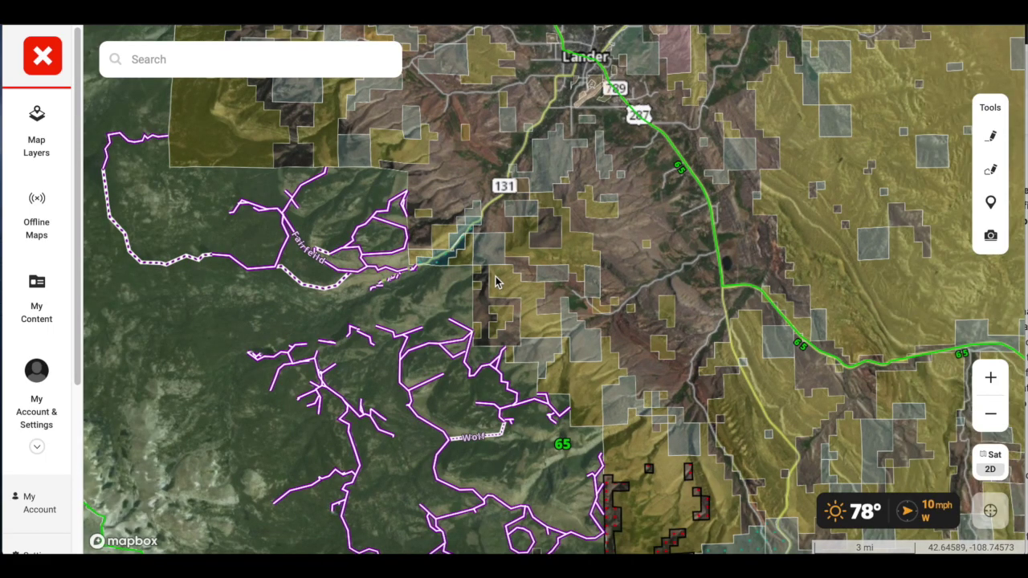
pyautogui.scroll(2, 524, 275)
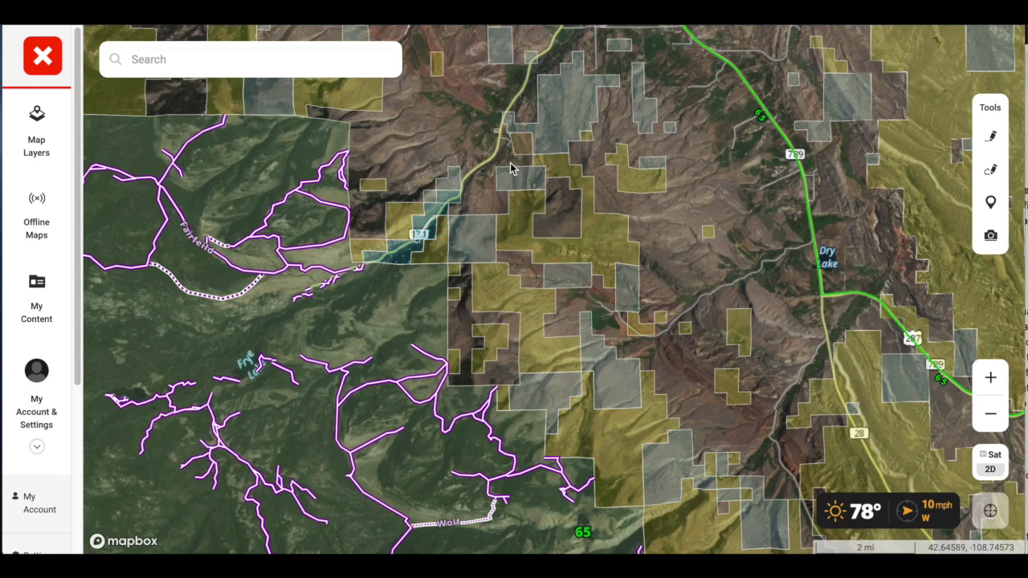
pyautogui.scroll(2, 539, 272)
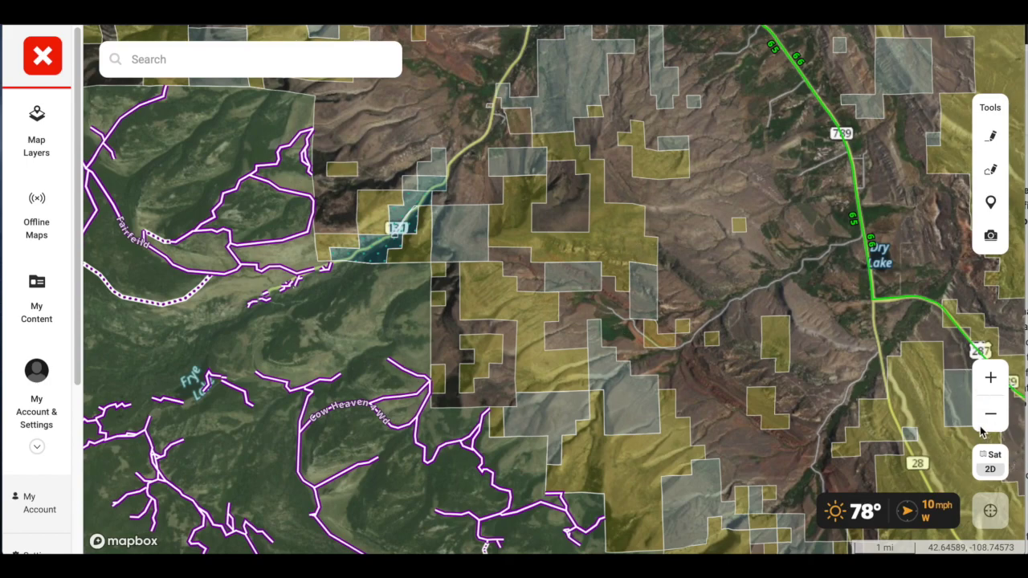
# Step: Preview the Hybrid and Topo basemaps, settle on Satellite, and choose the 3D map
pyautogui.click(997, 472)
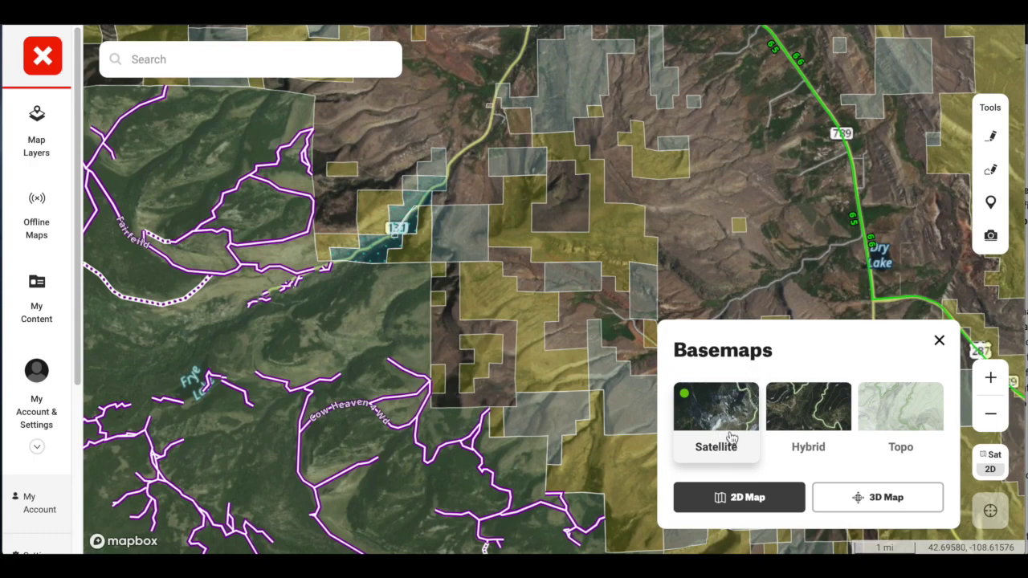
pyautogui.click(815, 422)
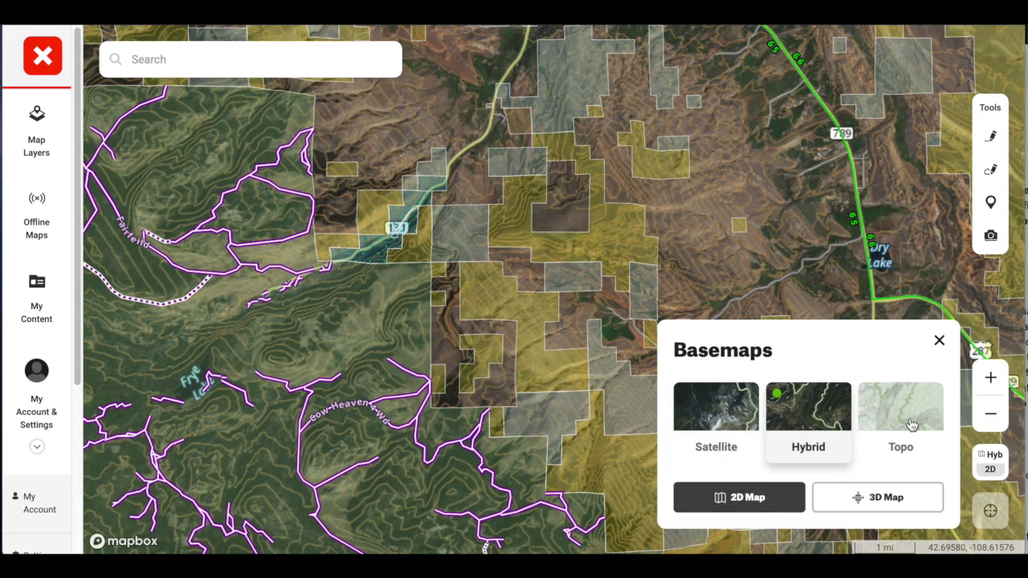
pyautogui.click(912, 425)
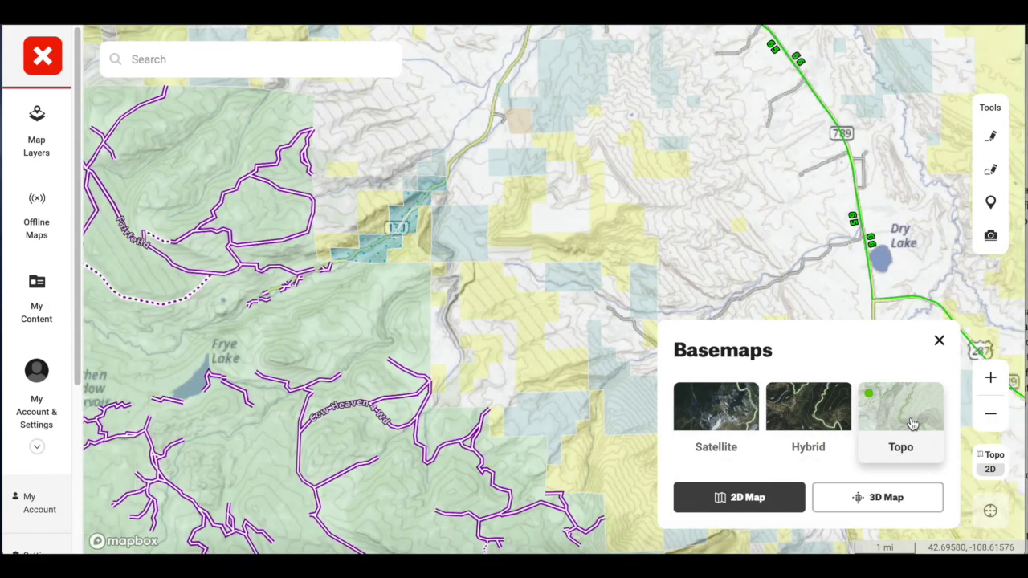
pyautogui.click(716, 428)
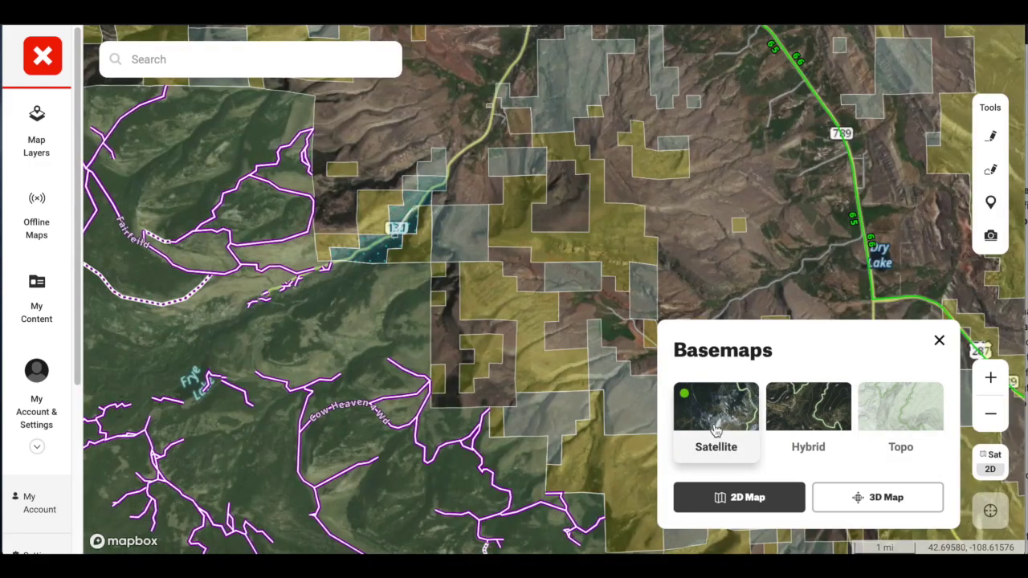
pyautogui.click(813, 424)
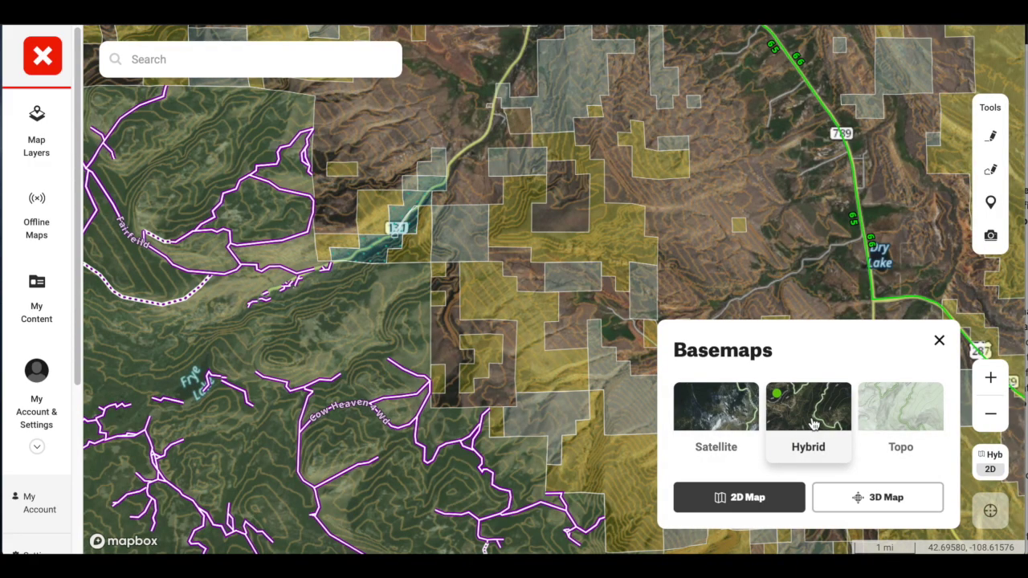
pyautogui.click(712, 418)
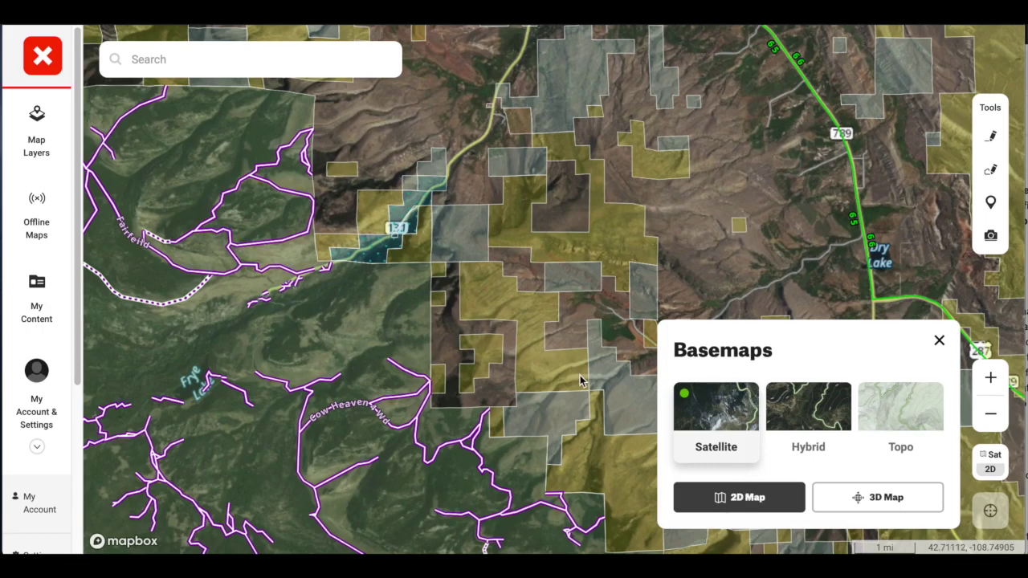
pyautogui.click(895, 499)
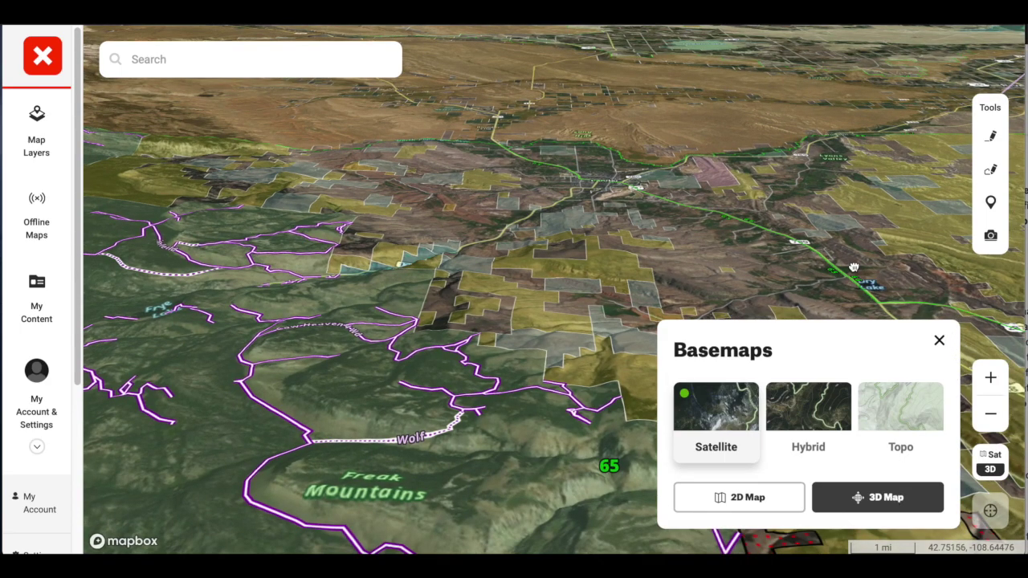
# Step: Close the Basemaps panel and the About this Area popup over the 3D terrain
pyautogui.click(909, 322)
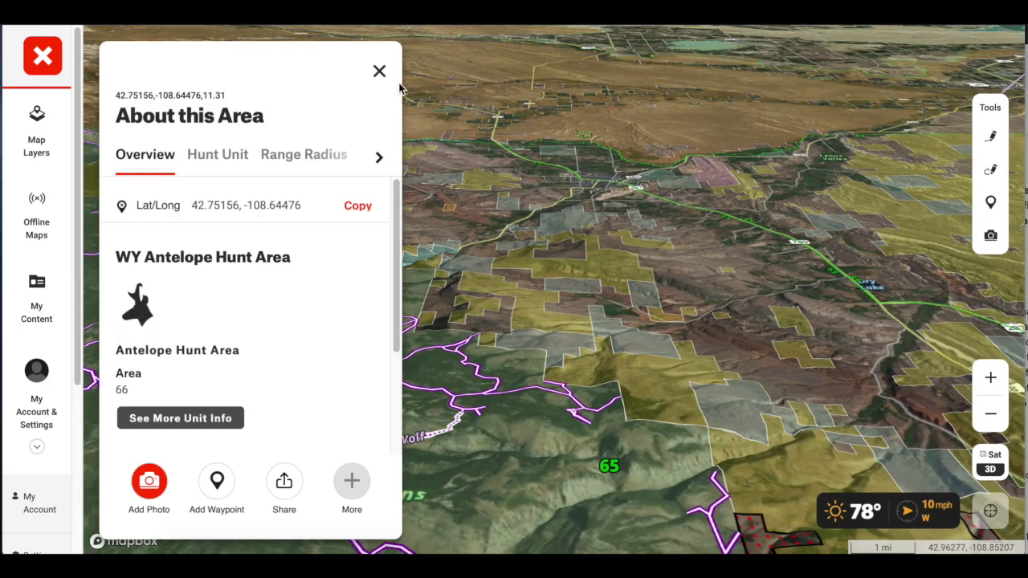
pyautogui.click(379, 73)
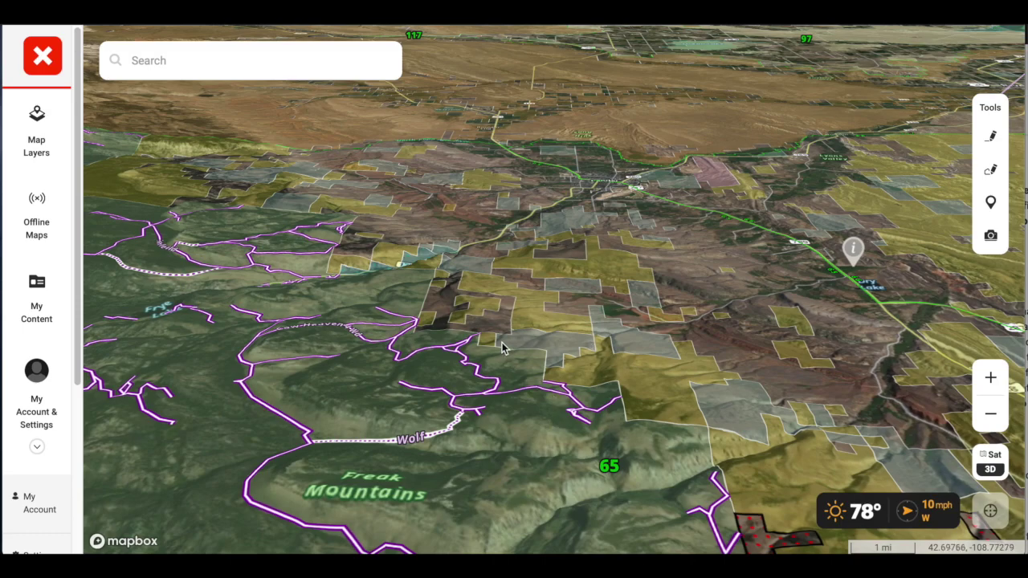
# Step: Zoom the 3D map in on Crooked Creek canyon to a 500 ft scale
pyautogui.scroll(1, 505, 326)
pyautogui.scroll(2, 501, 314)
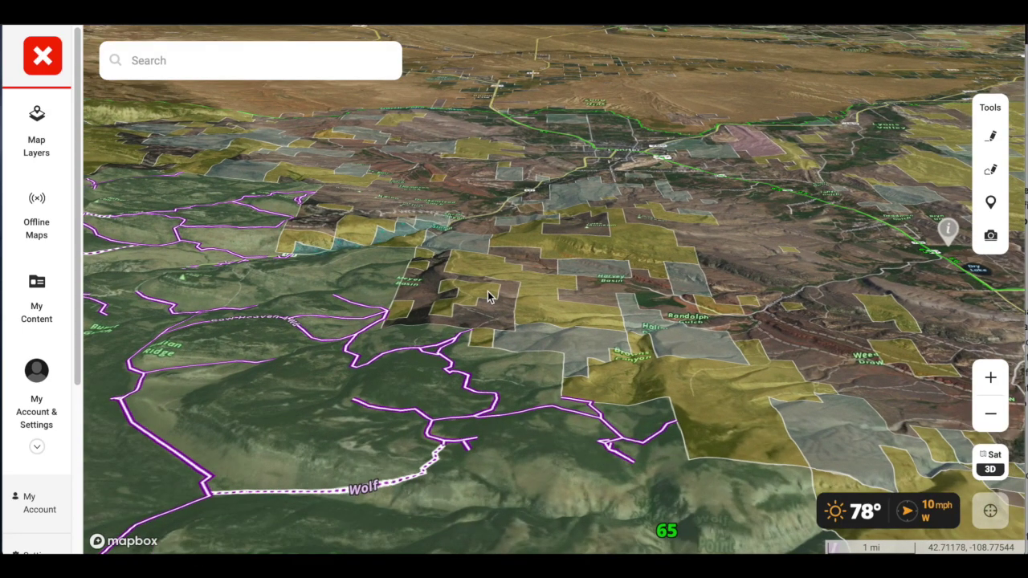
pyautogui.scroll(1, 488, 297)
pyautogui.scroll(1, 491, 298)
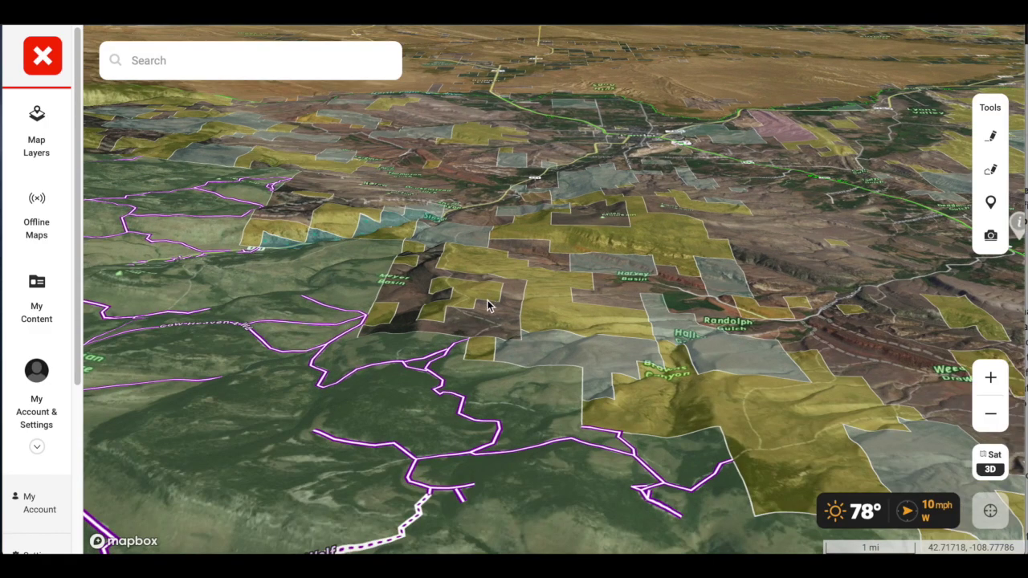
pyautogui.scroll(1, 490, 320)
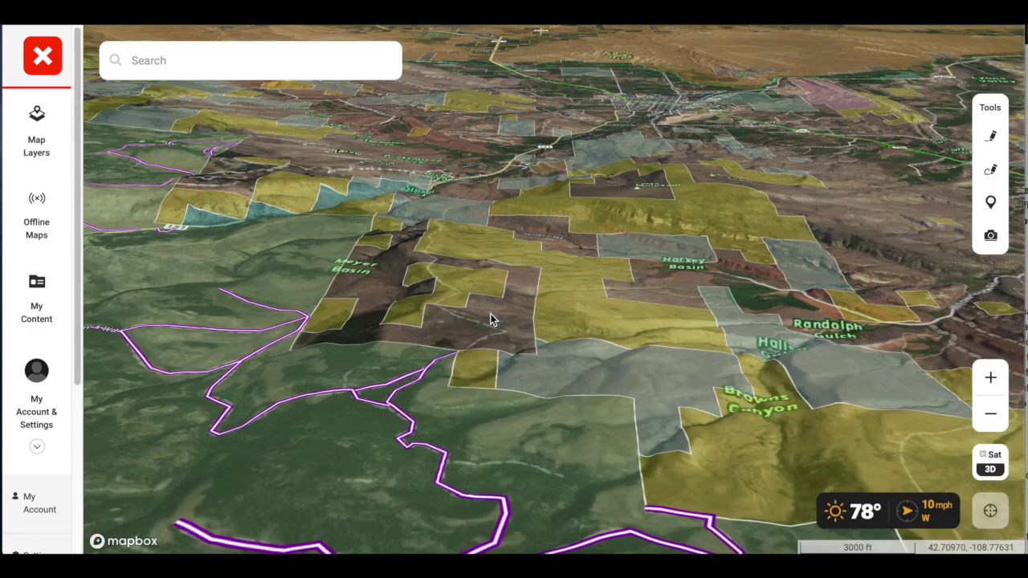
pyautogui.scroll(1, 492, 321)
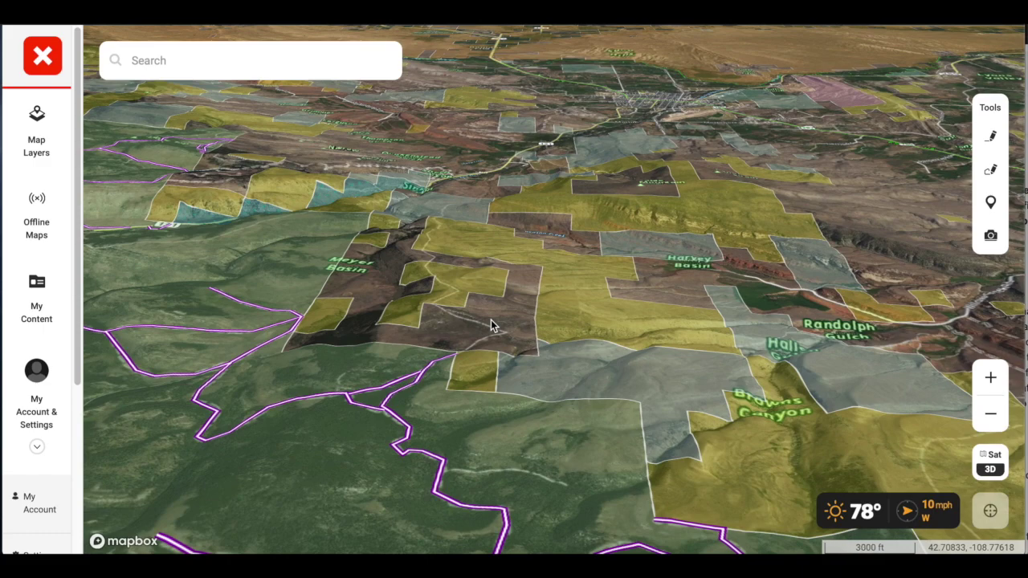
pyautogui.scroll(3, 491, 320)
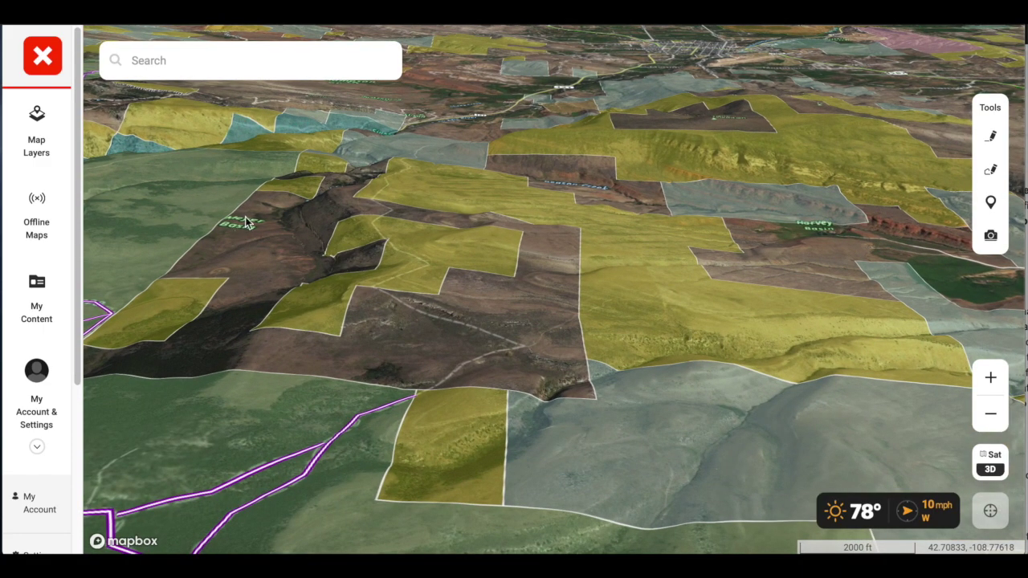
pyautogui.scroll(3, 244, 223)
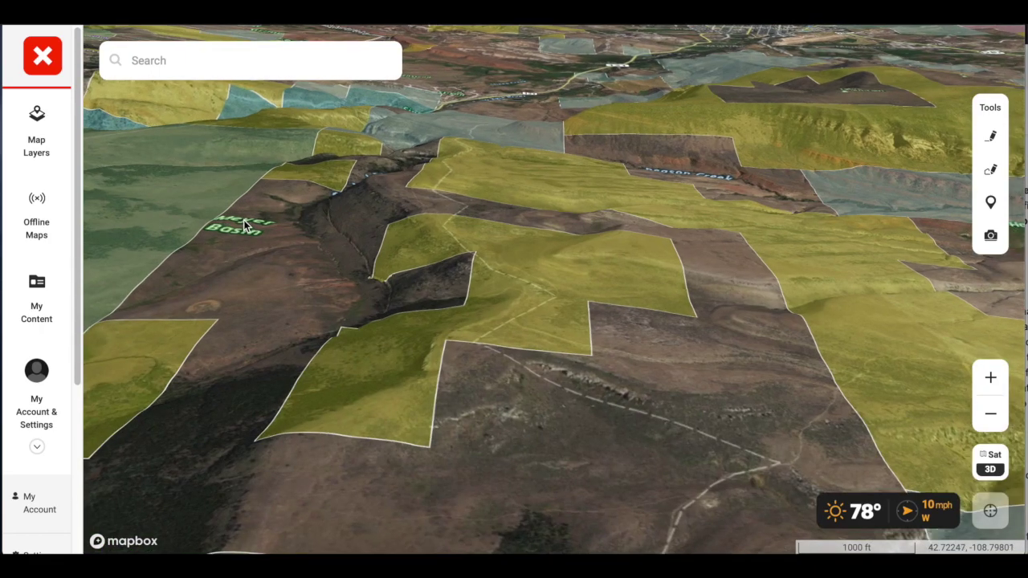
pyautogui.scroll(3, 368, 259)
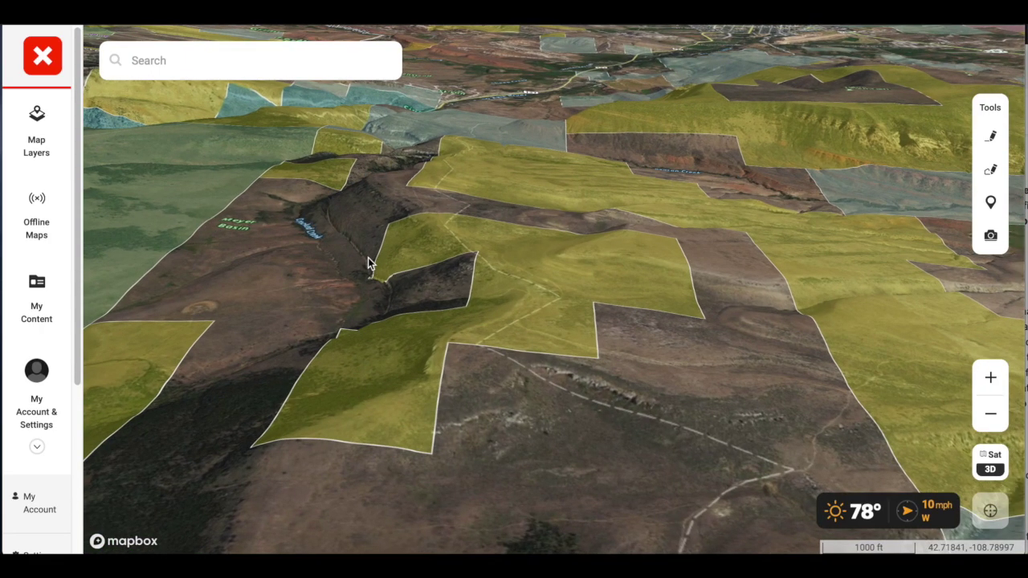
pyautogui.scroll(1, 370, 257)
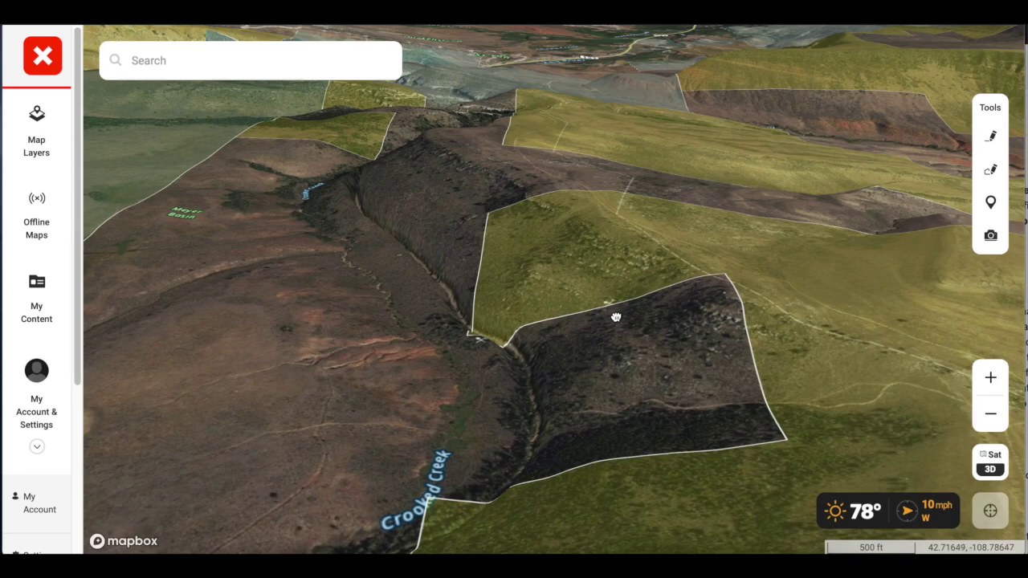
# Step: Rotate, pan, tilt and zoom the 3D view over Crooked Creek between BLM and Shoshone National Forest parcels
pyautogui.moveTo(599, 319); pyautogui.dragTo(431, 319, button='right')
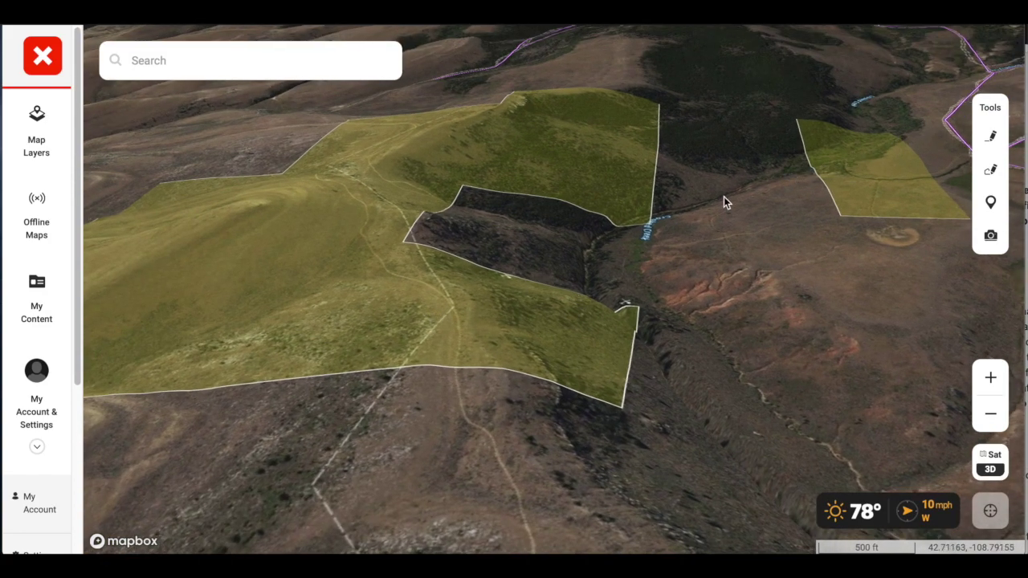
pyautogui.moveTo(769, 149); pyautogui.dragTo(600, 285)
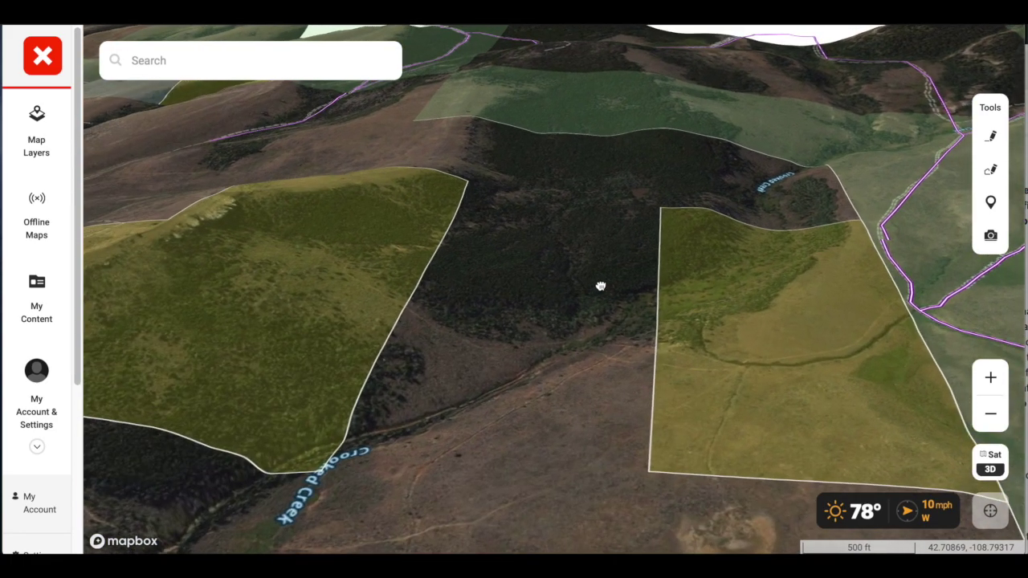
pyautogui.scroll(3, 749, 189)
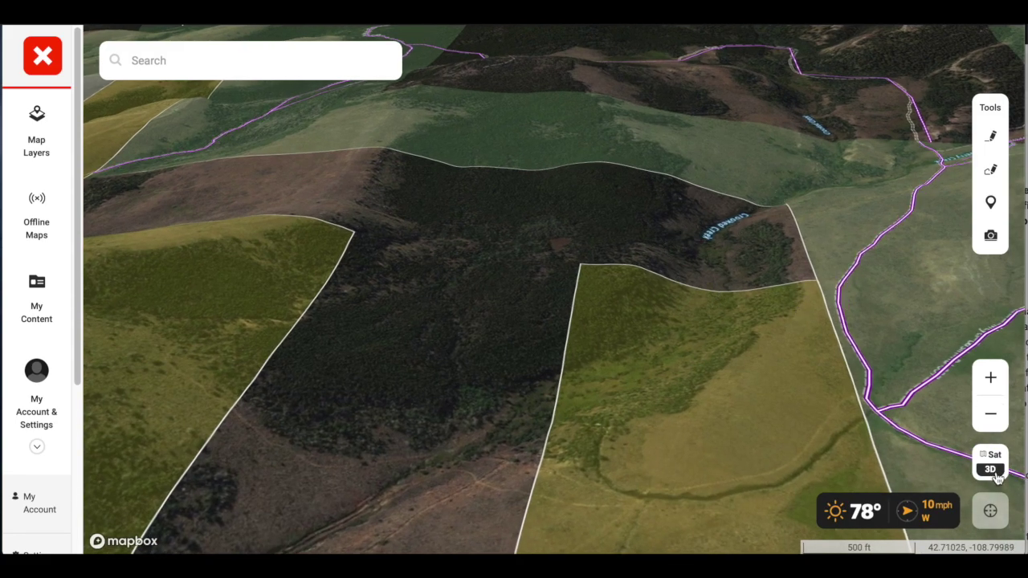
pyautogui.moveTo(752, 268); pyautogui.dragTo(657, 330, button='right')
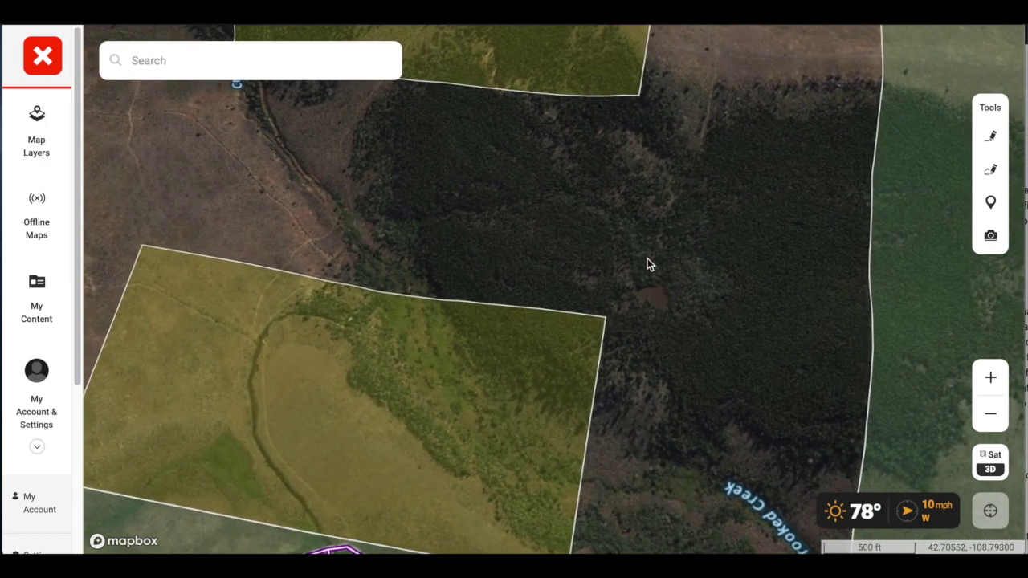
pyautogui.moveTo(686, 232); pyautogui.dragTo(700, 292, button='right')
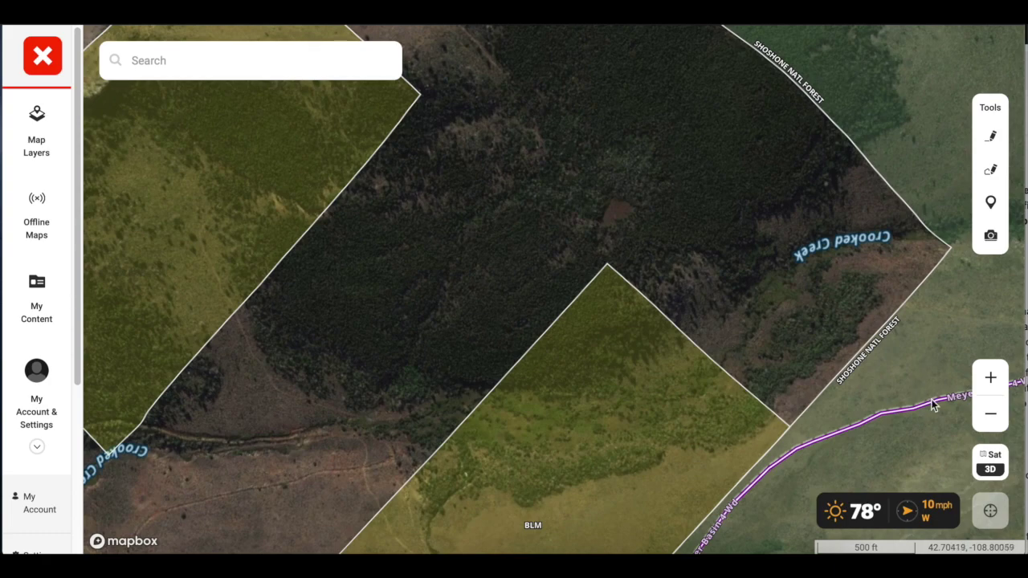
# Step: Switch to the 2D Map view and zoom out to a 300 ft scale over Crooked Creek
pyautogui.click(987, 473)
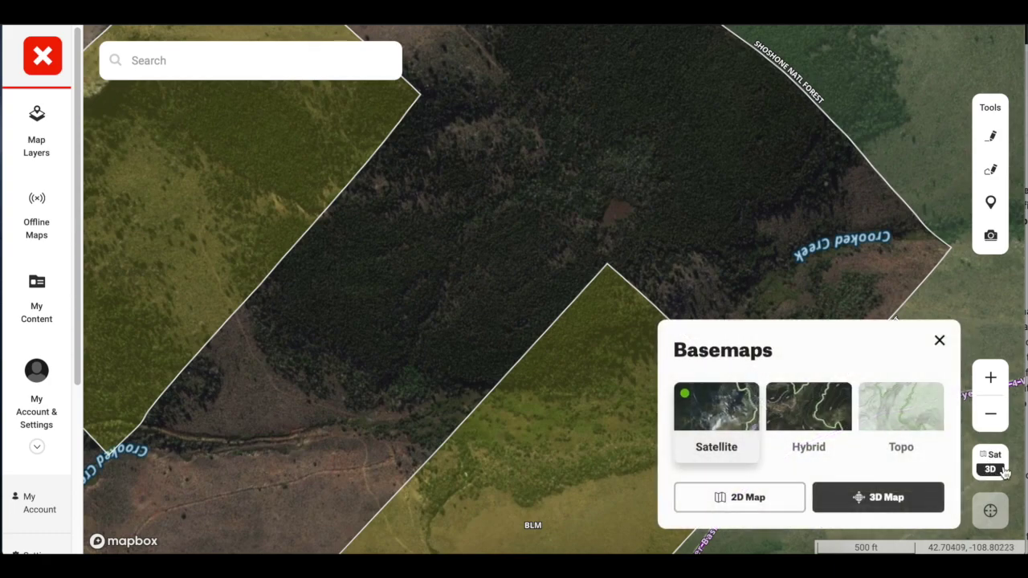
pyautogui.click(758, 500)
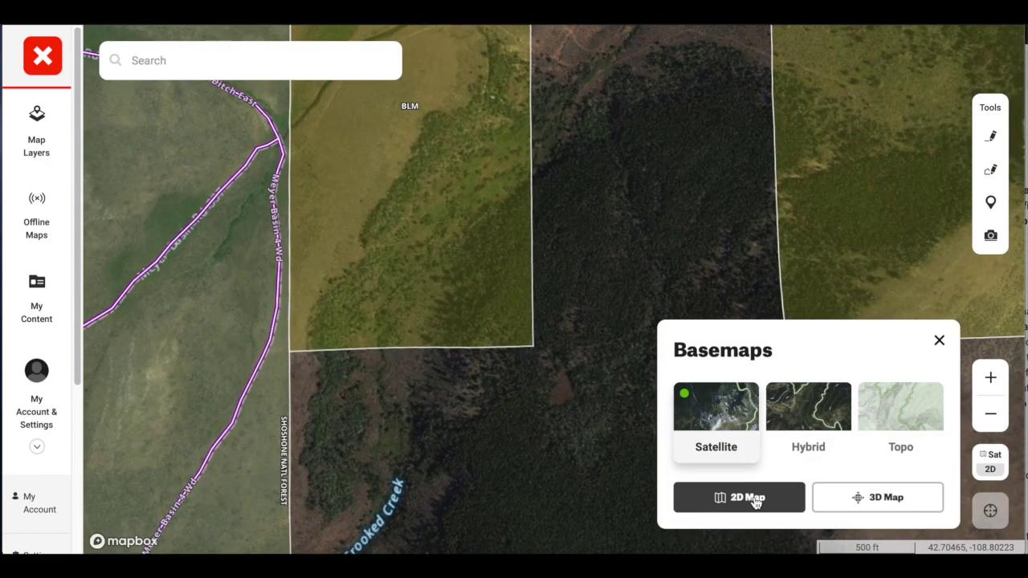
pyautogui.click(938, 341)
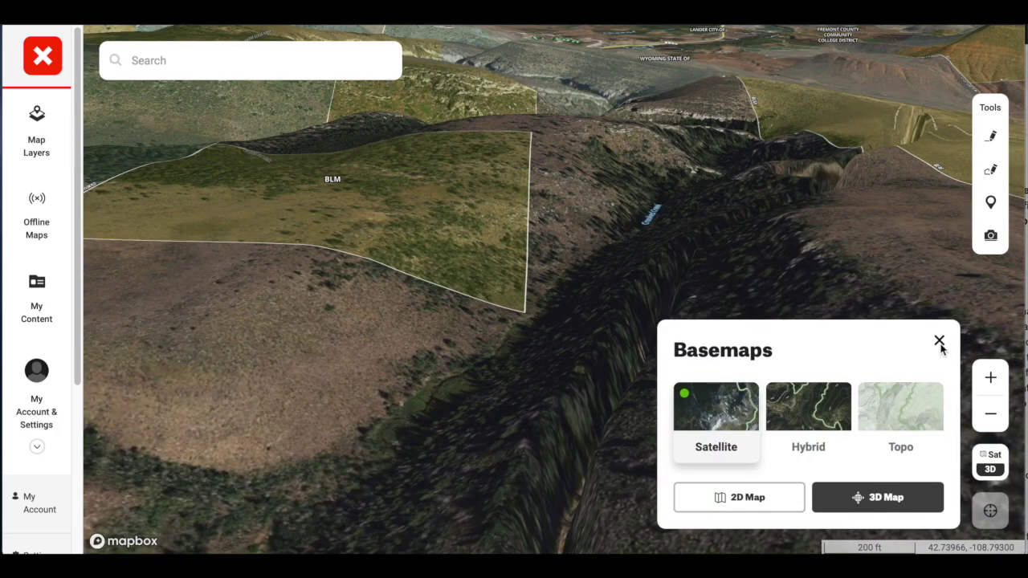
pyautogui.click(940, 341)
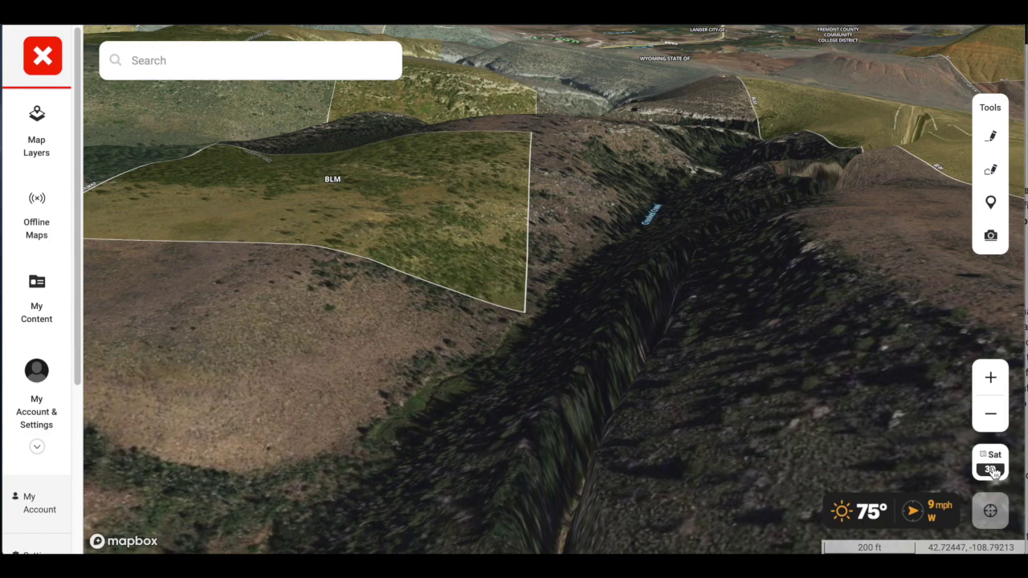
pyautogui.click(994, 471)
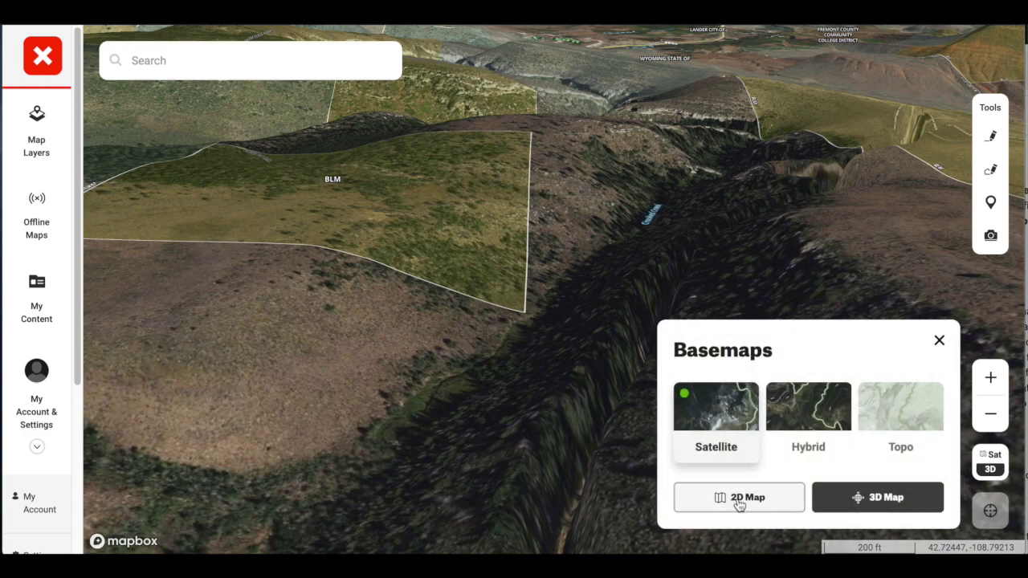
pyautogui.click(739, 498)
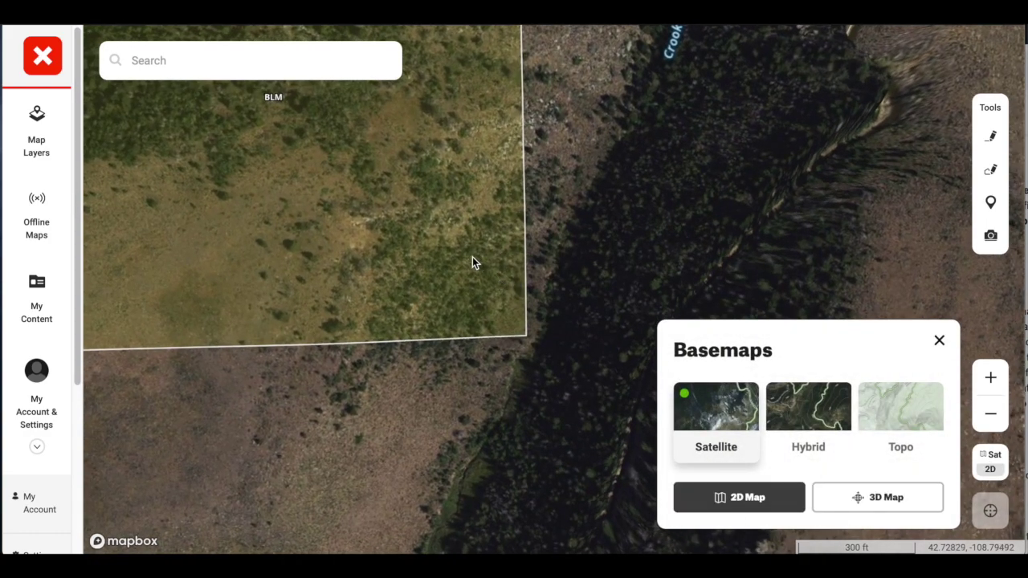
pyautogui.scroll(-3, 472, 258)
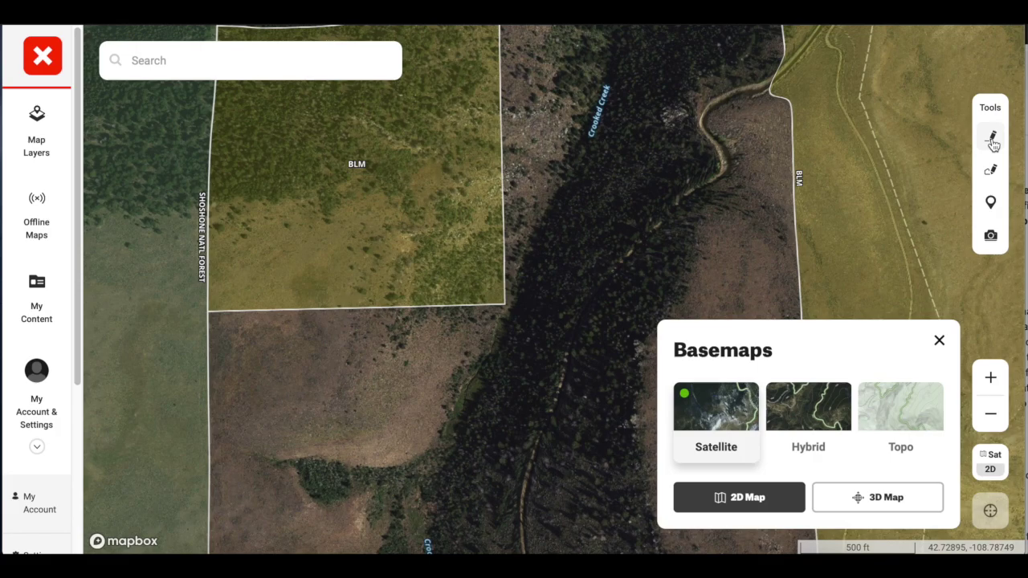
# Step: Place a Buck Mule Deer waypoint at the BLM parcel corner beside Crooked Creek
pyautogui.click(992, 204)
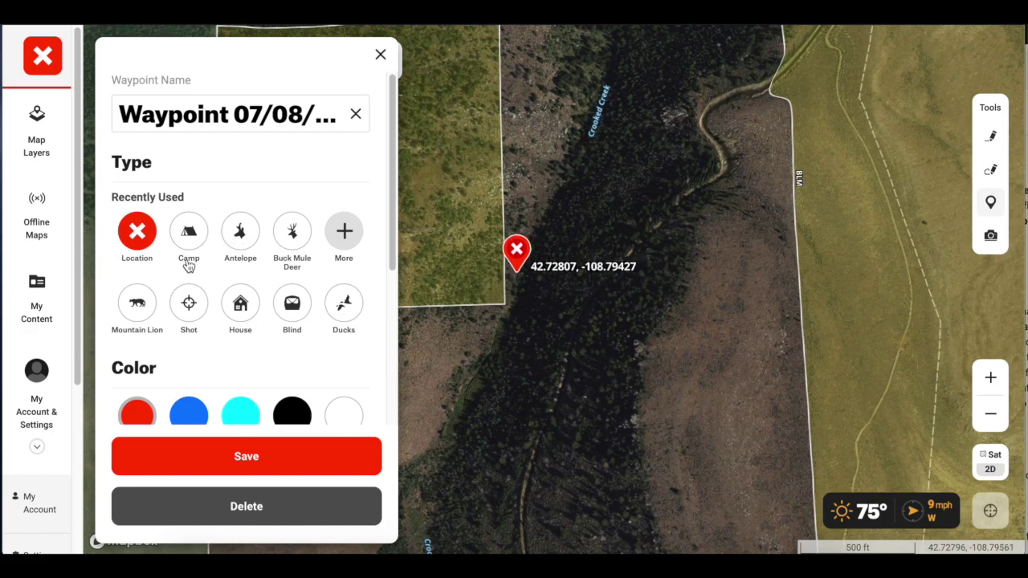
pyautogui.click(292, 239)
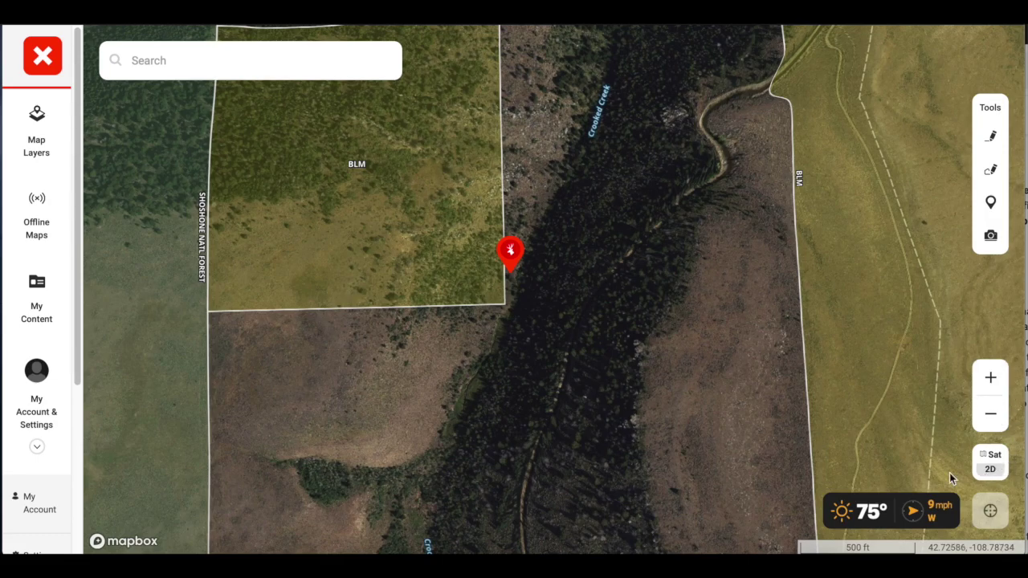
# Step: Switch to the 3D Map view and zoom in and out around the Buck Mule Deer waypoint
pyautogui.click(995, 474)
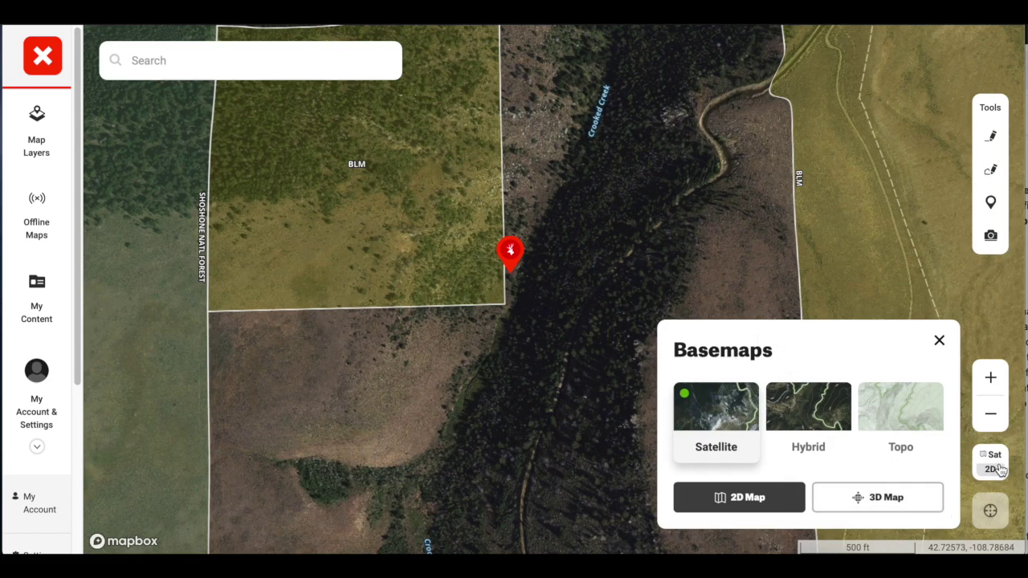
pyautogui.click(866, 500)
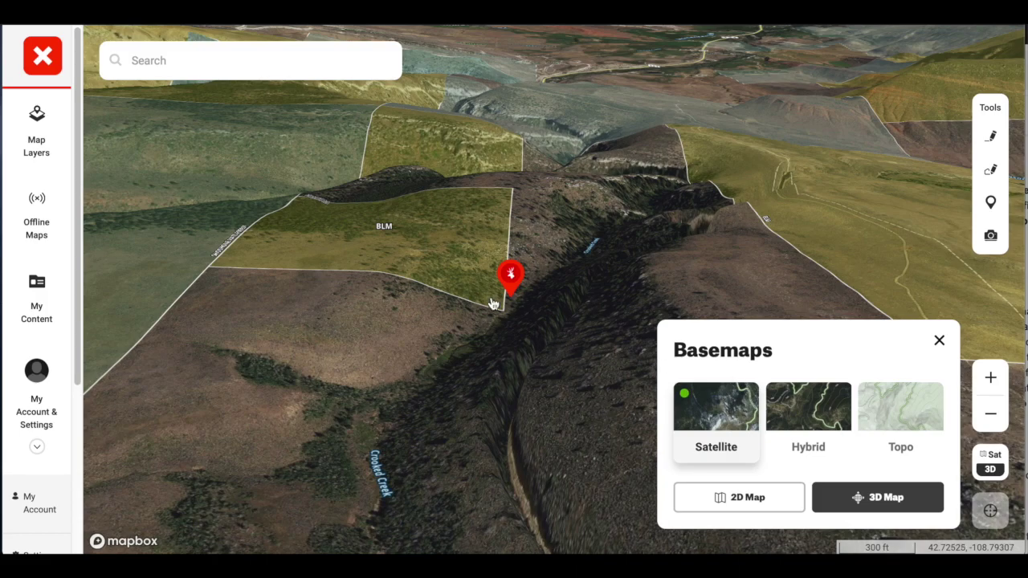
pyautogui.scroll(2, 497, 294)
pyautogui.scroll(4, 533, 295)
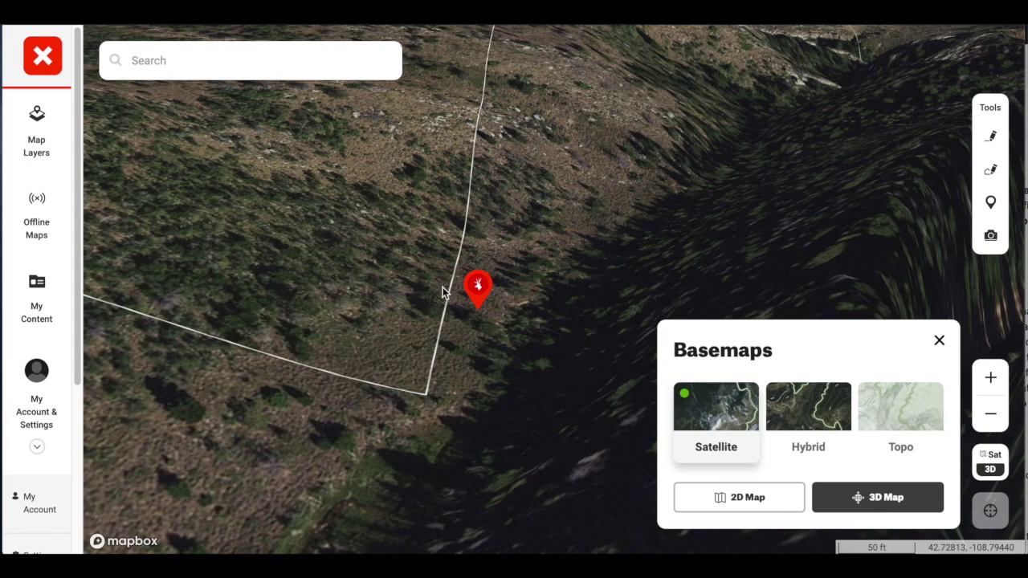
pyautogui.scroll(-2, 443, 287)
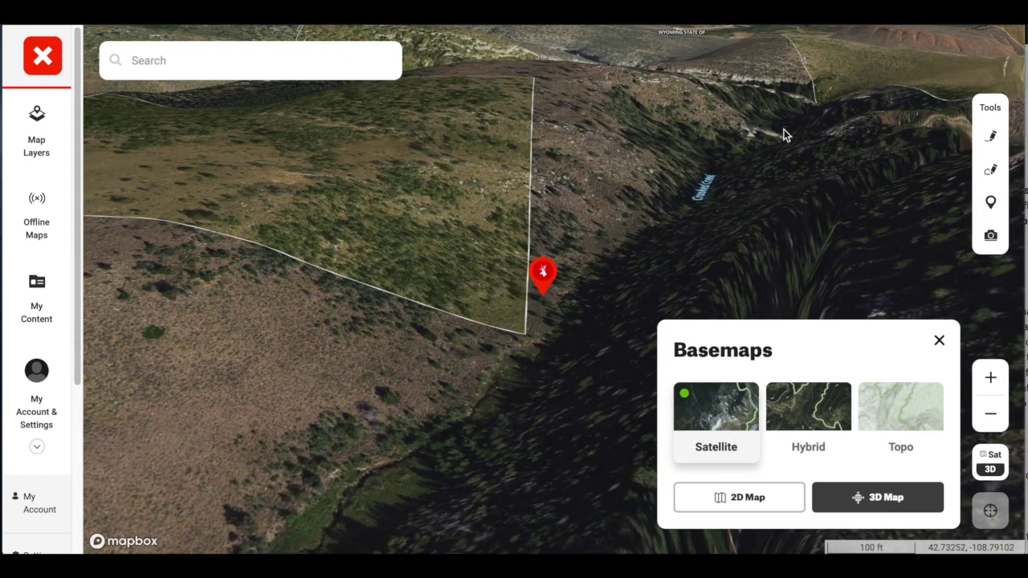